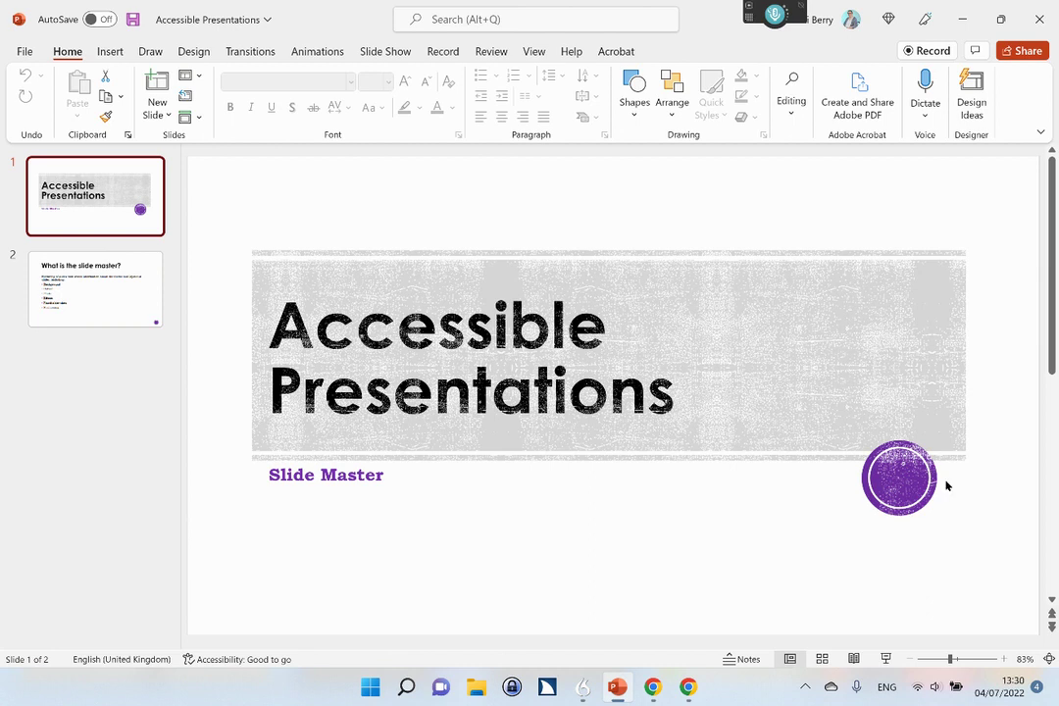
click(115, 306)
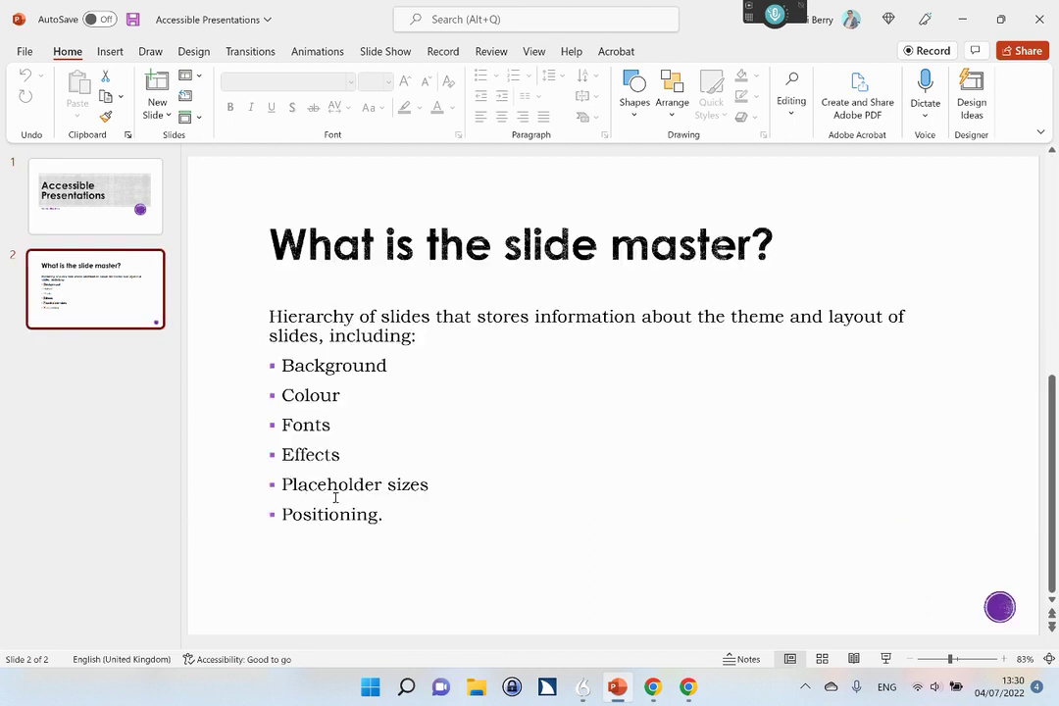
click(97, 218)
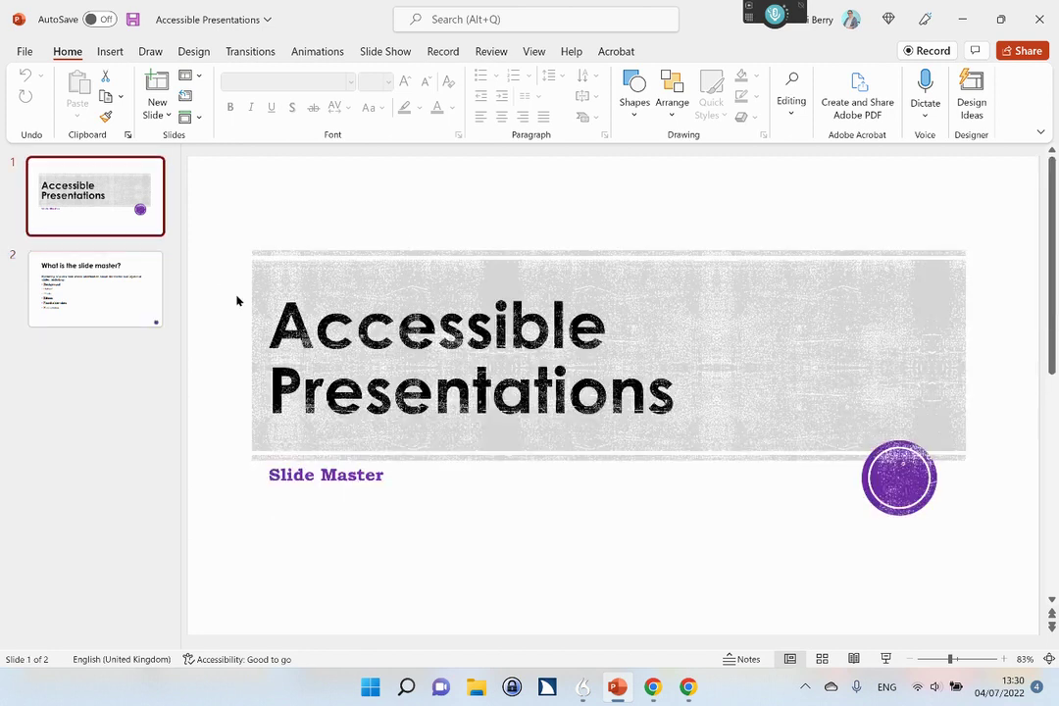
right_click(260, 202)
mouse_move(327, 264)
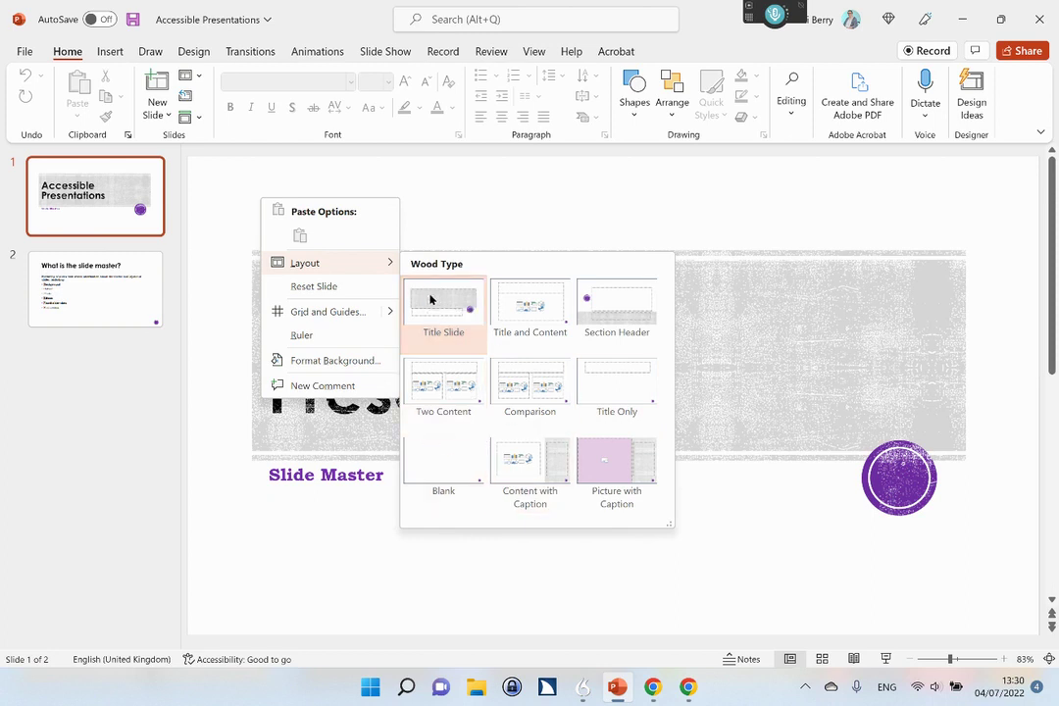
click(466, 214)
key(alt)
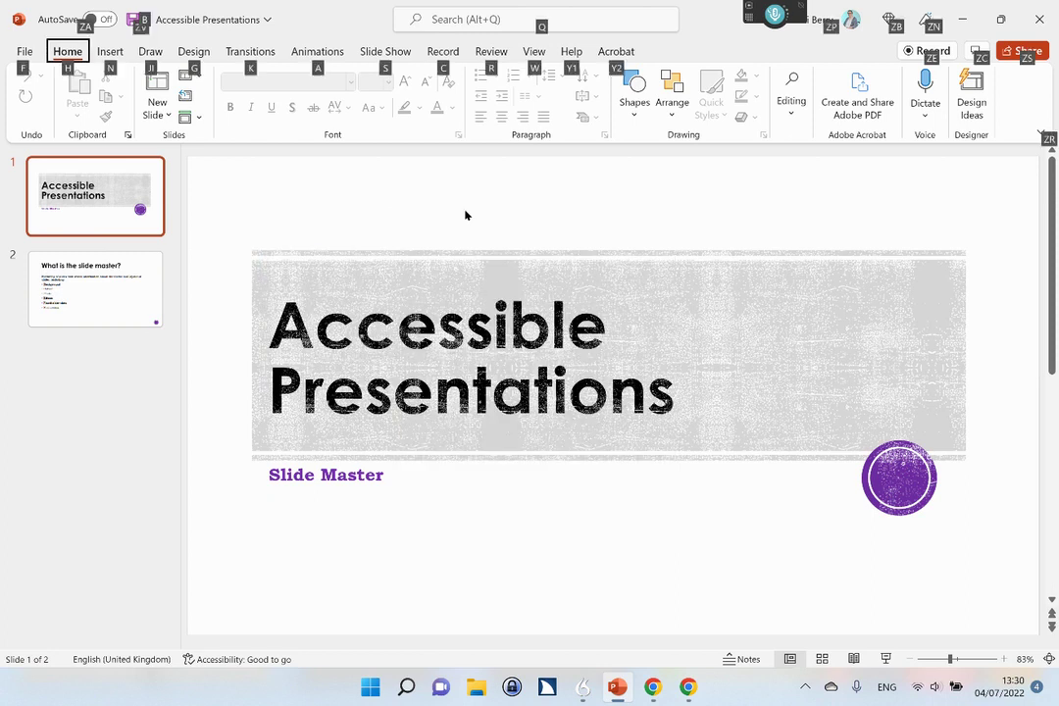
key(h)
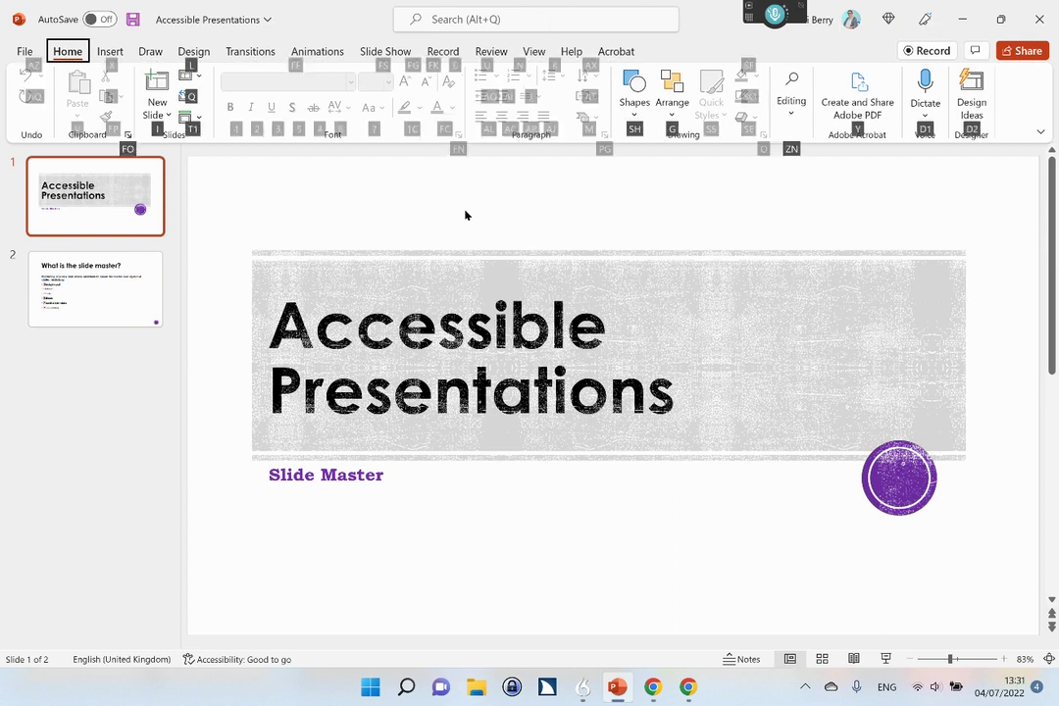
key(l)
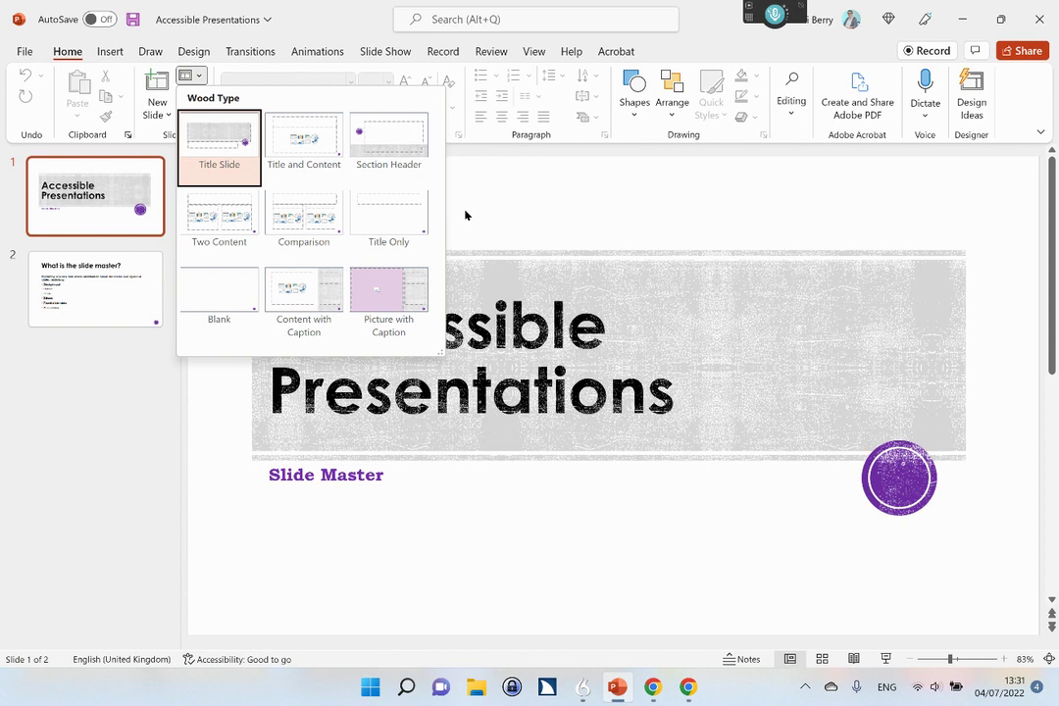
key(Right)
key(Right)
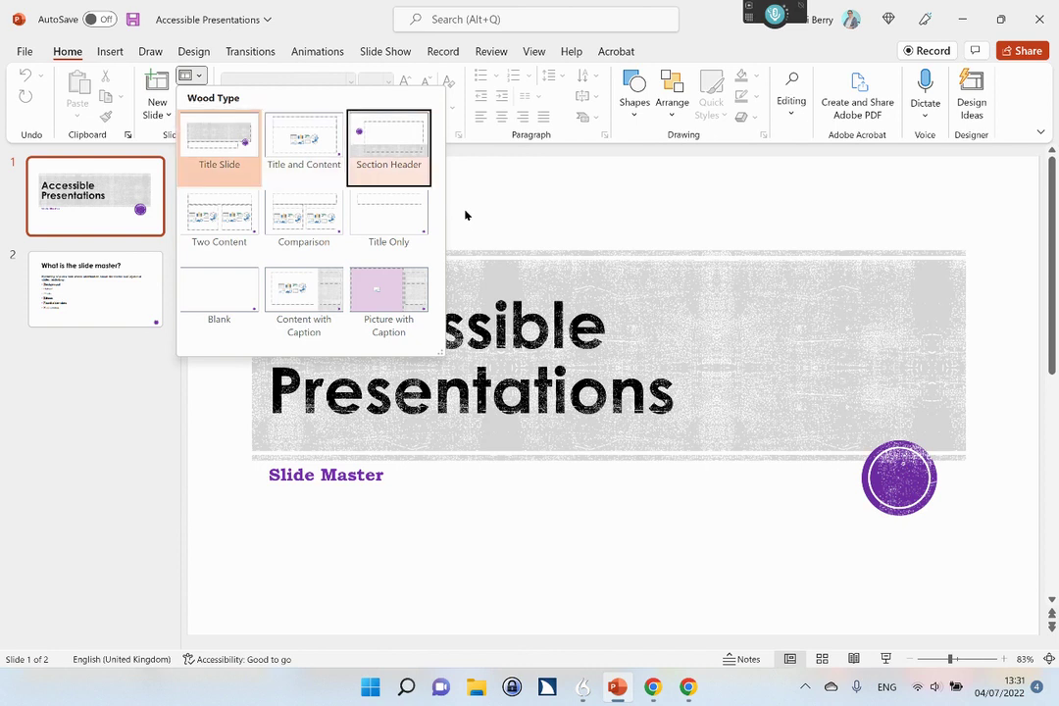
key(Left)
key(Left)
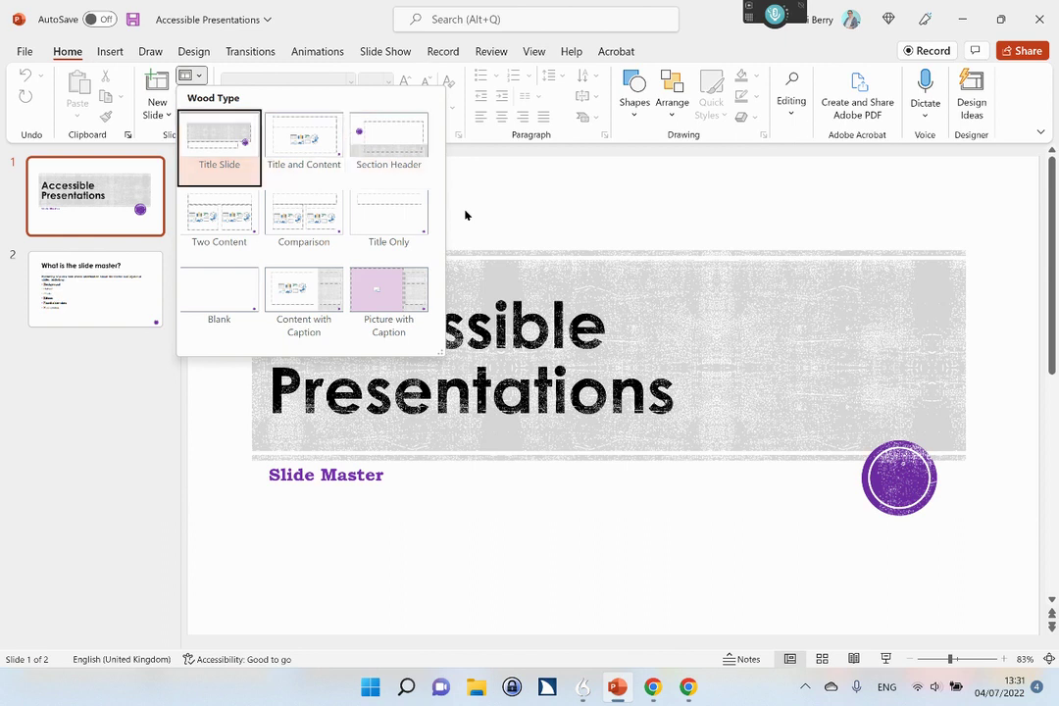
key(Escape)
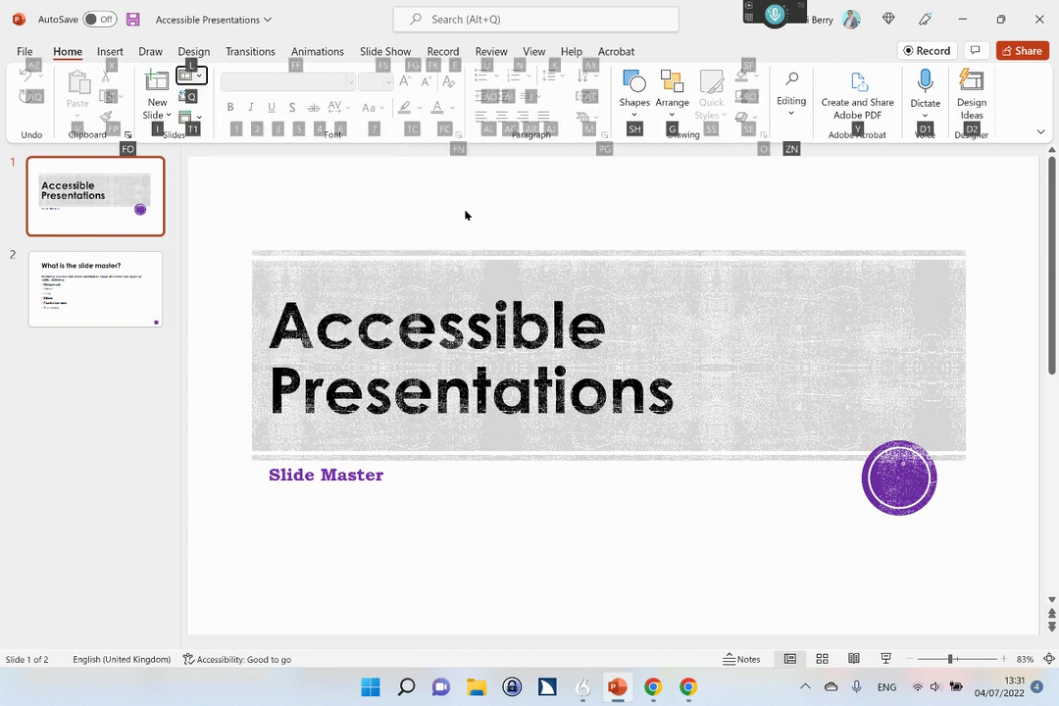
click(59, 302)
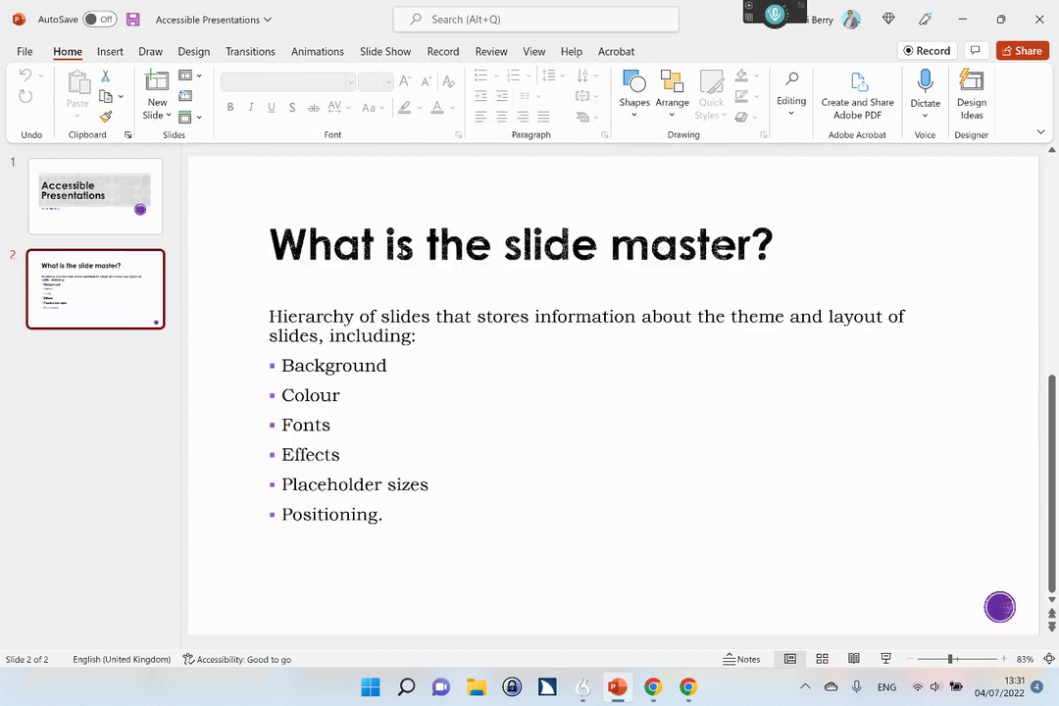
right_click(230, 174)
mouse_move(275, 238)
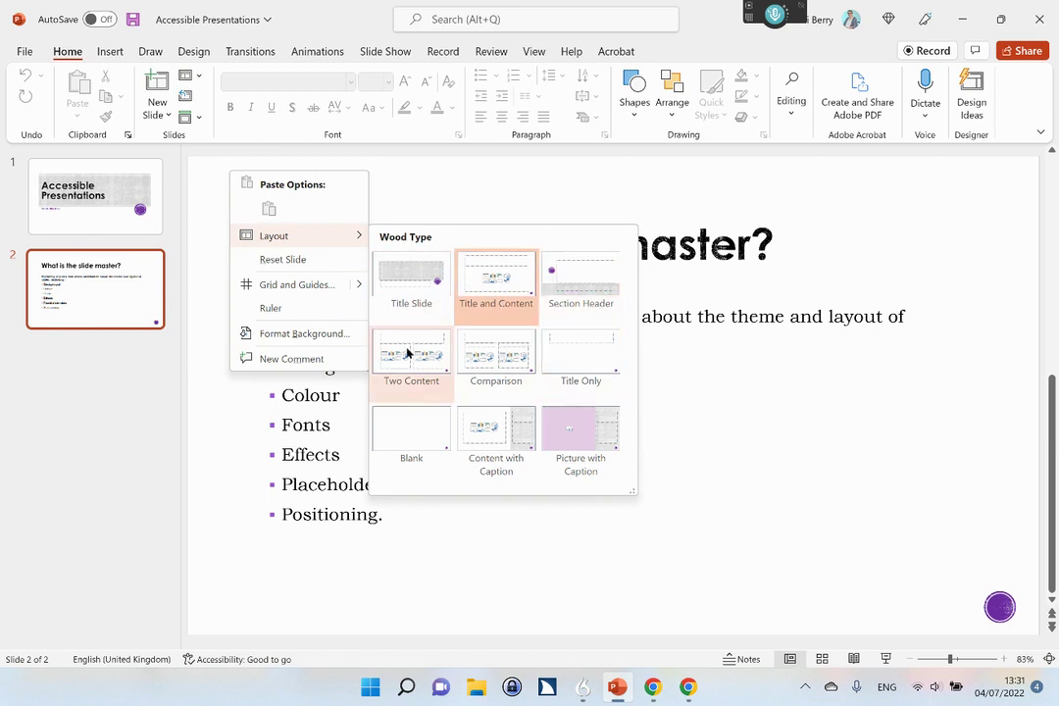
click(469, 558)
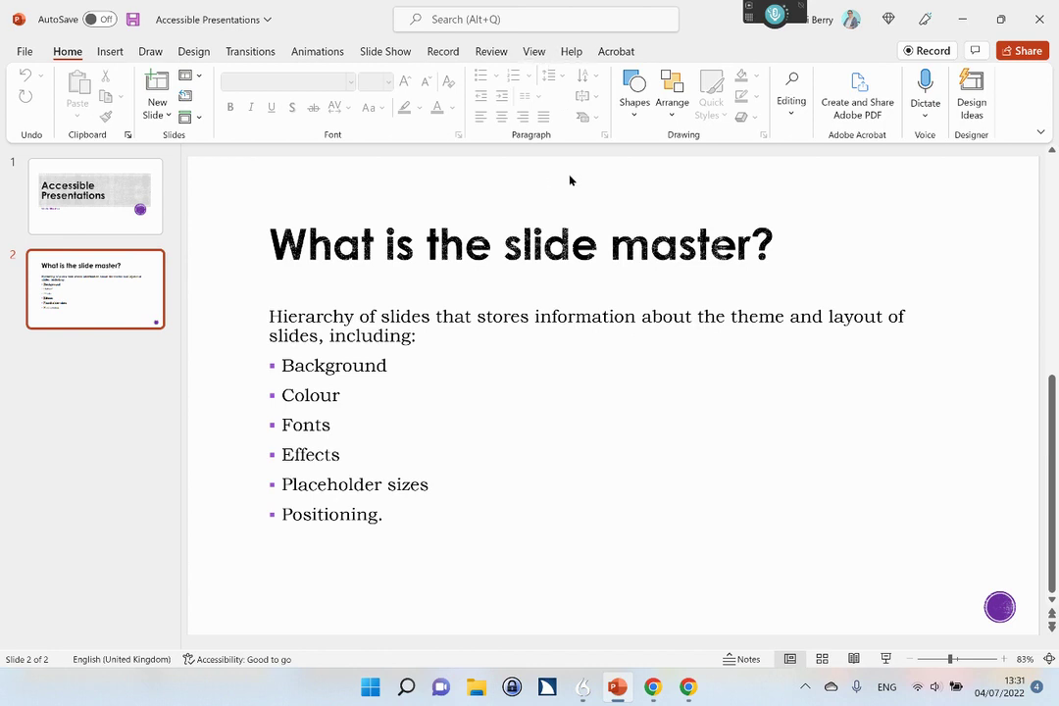
Open Slide Master view with Alt, W, M, select the top master, then view the Title Slide layout
key(alt)
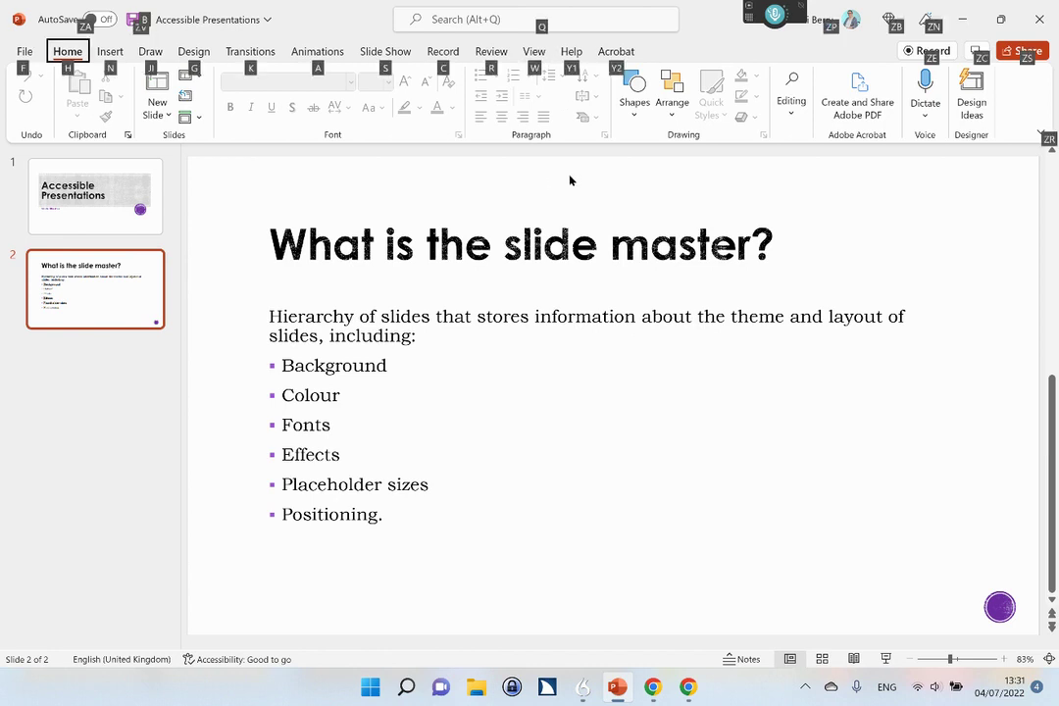
key(w)
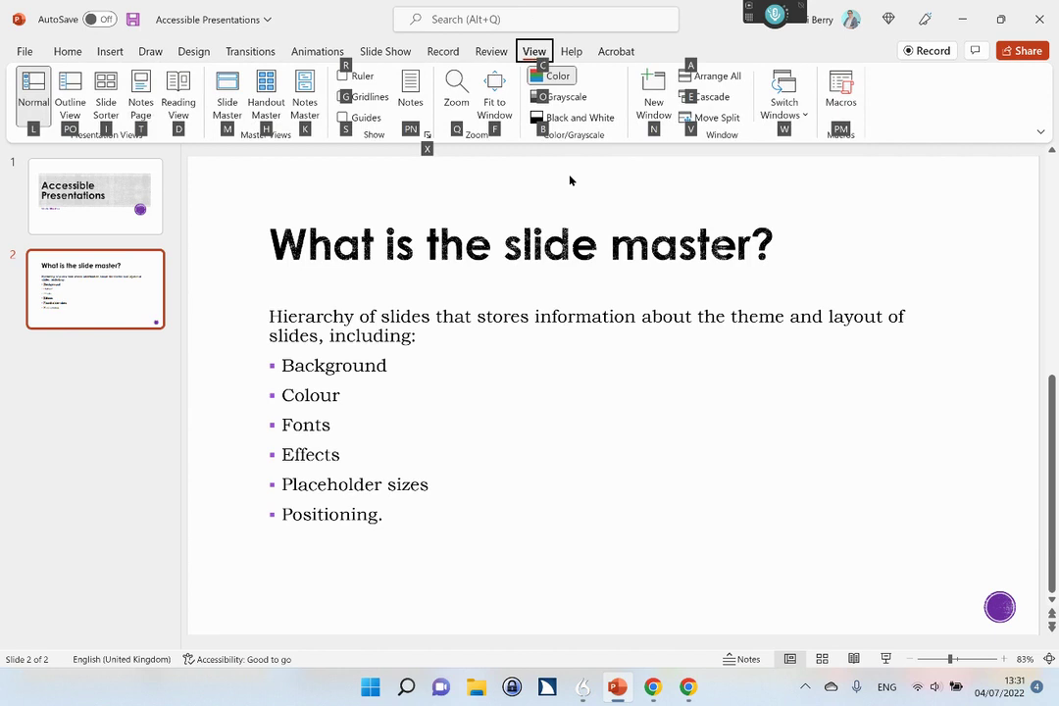
key(m)
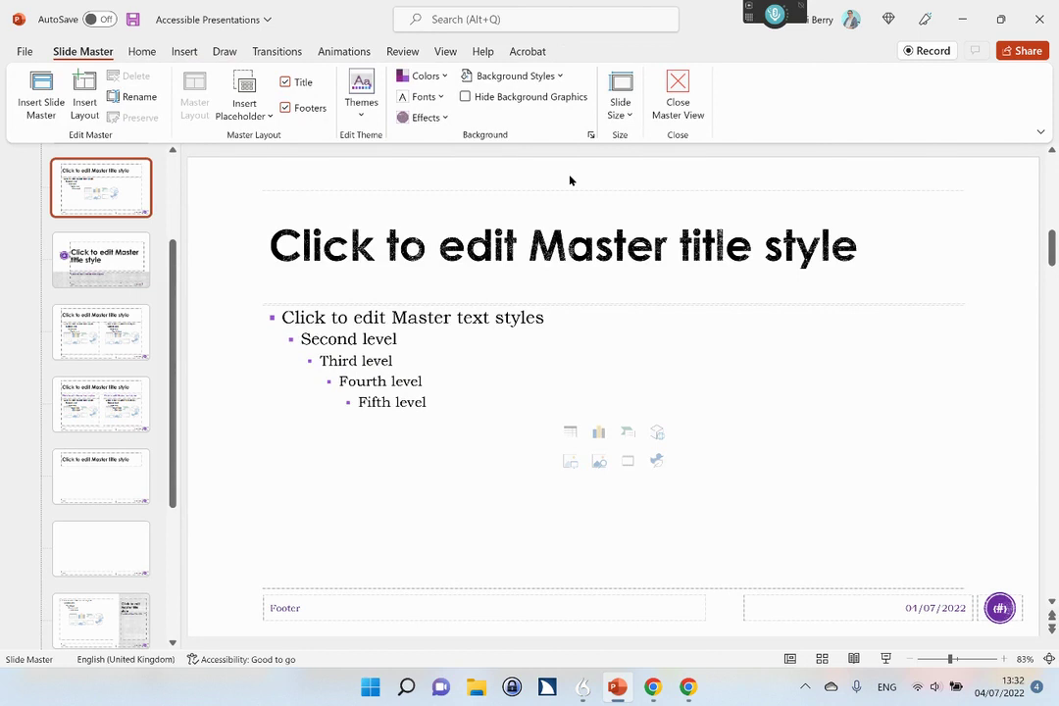
key(Up)
key(Up)
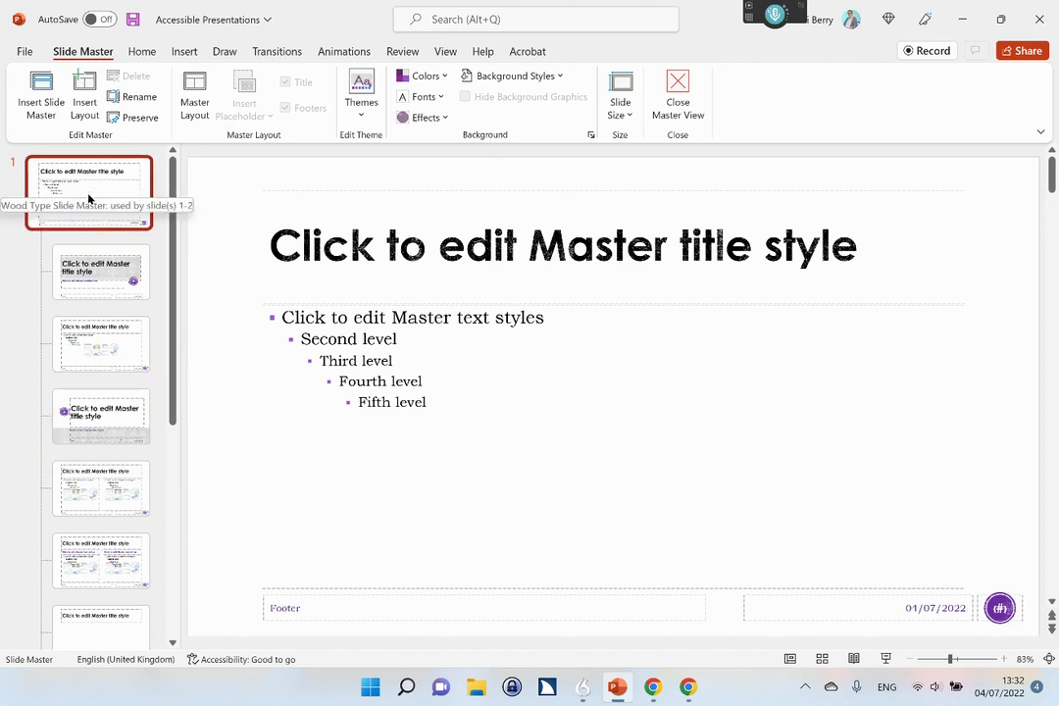
click(106, 265)
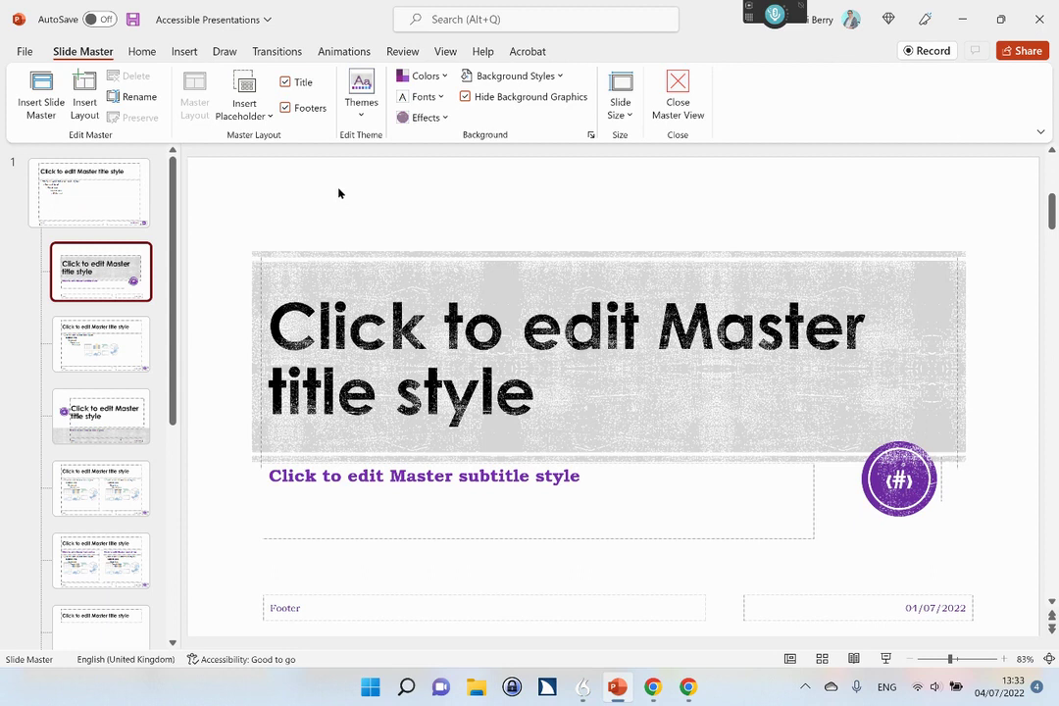
Click into the title and subtitle placeholders, then show the Wood Type slide master's themes list
click(359, 313)
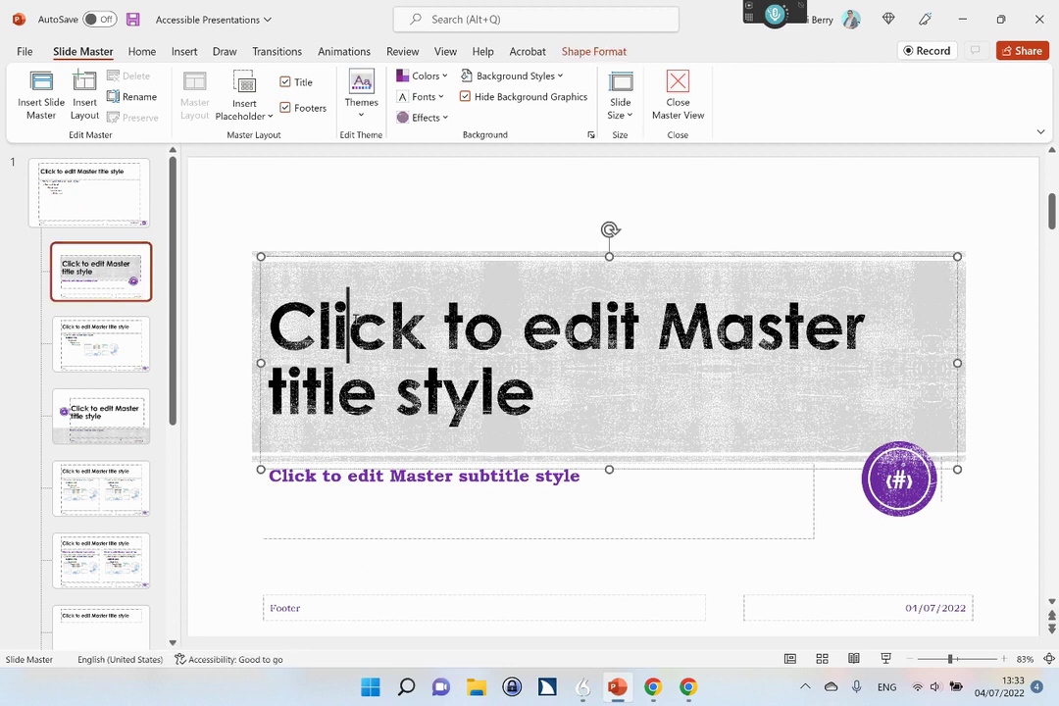
click(433, 477)
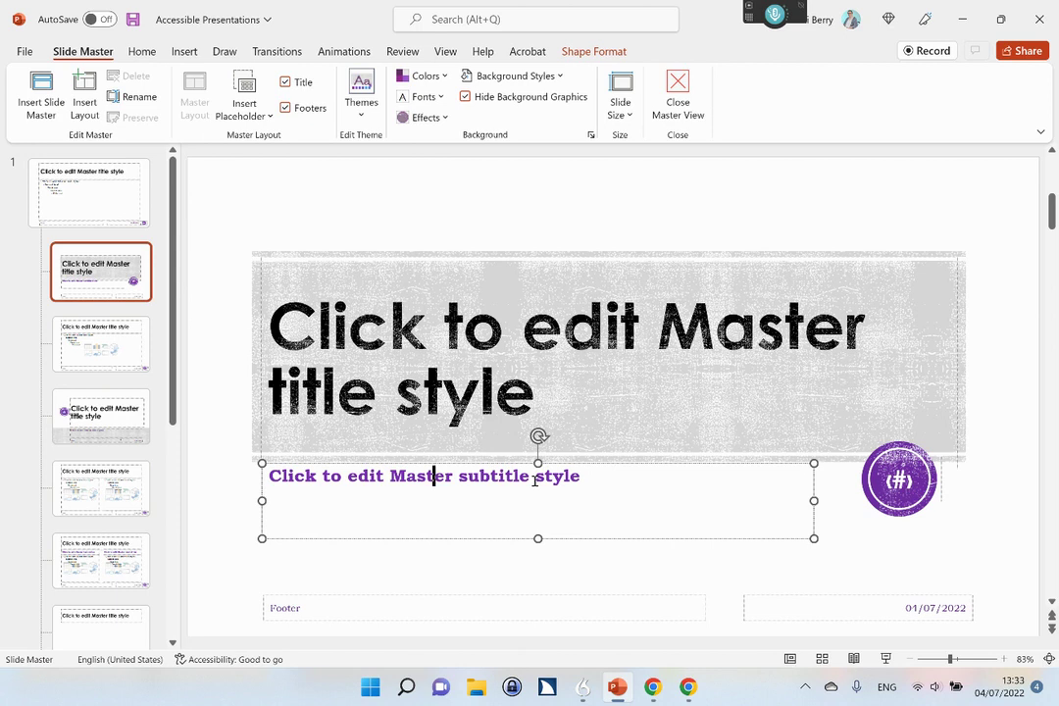
click(92, 180)
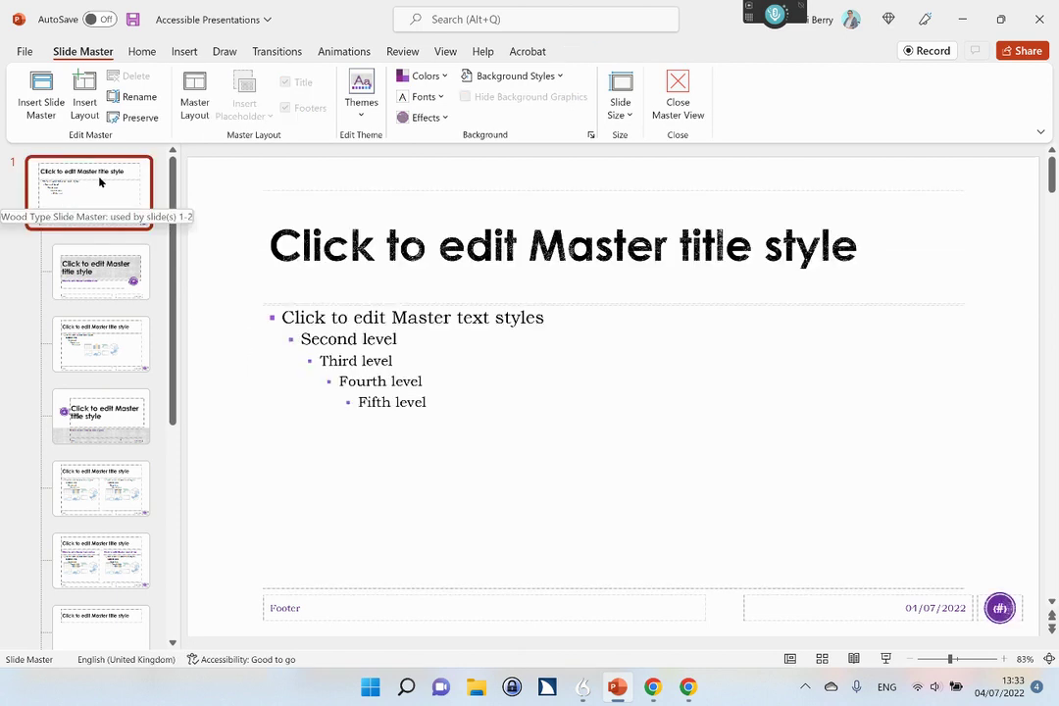
click(360, 116)
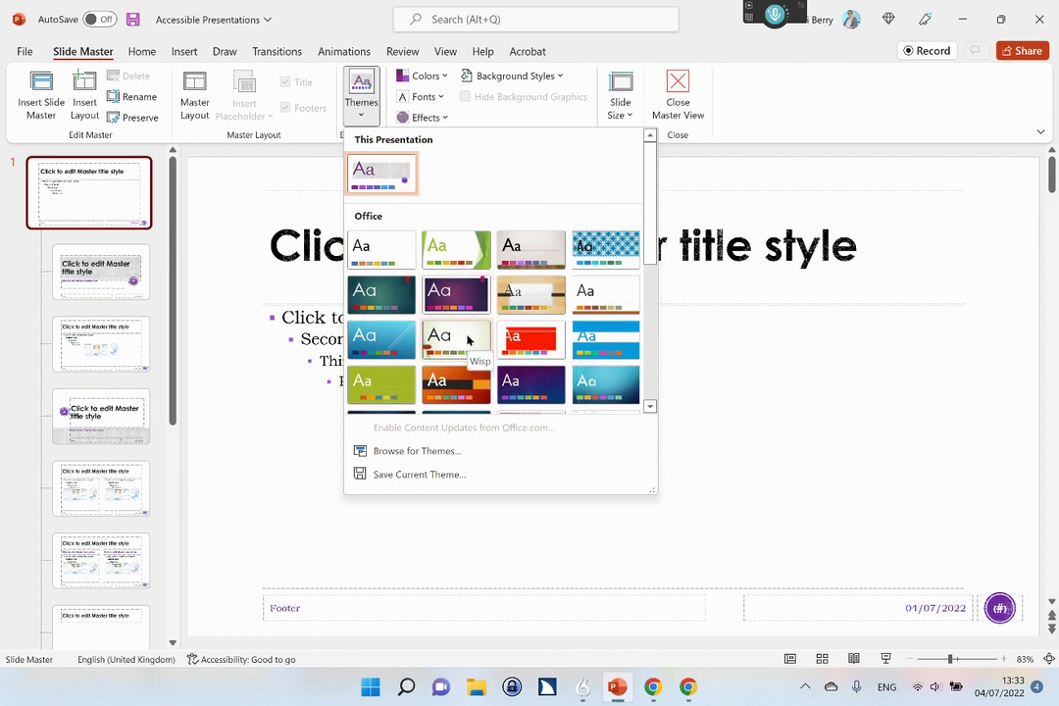
Preview the Wisp theme on the master, then apply the plain Office theme instead
click(468, 339)
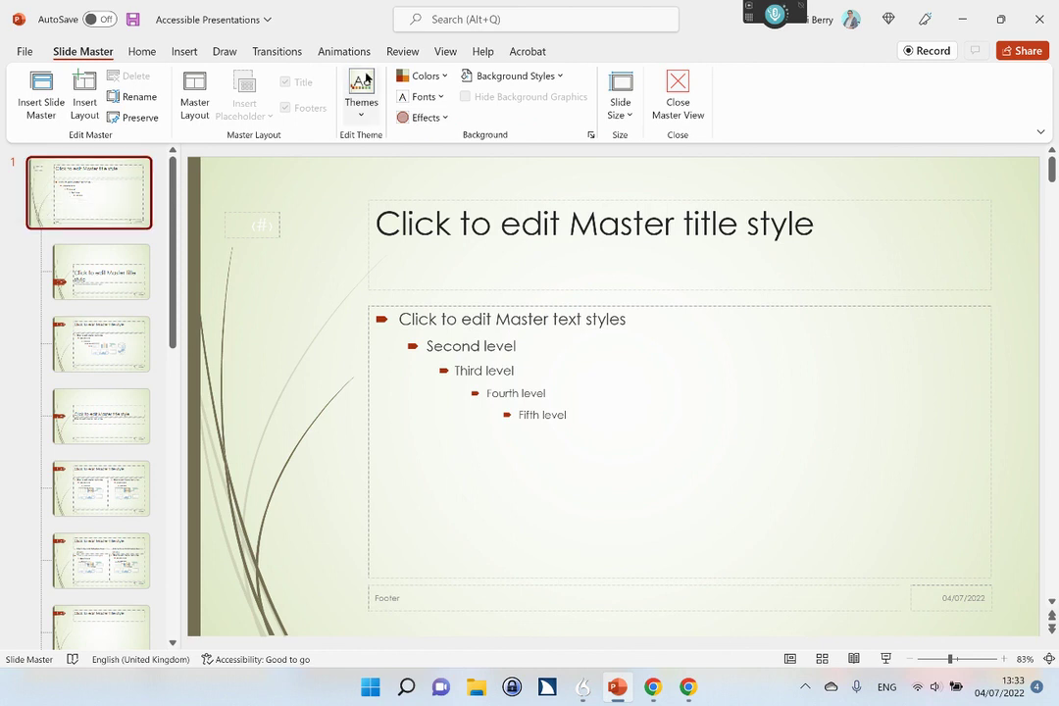
click(362, 109)
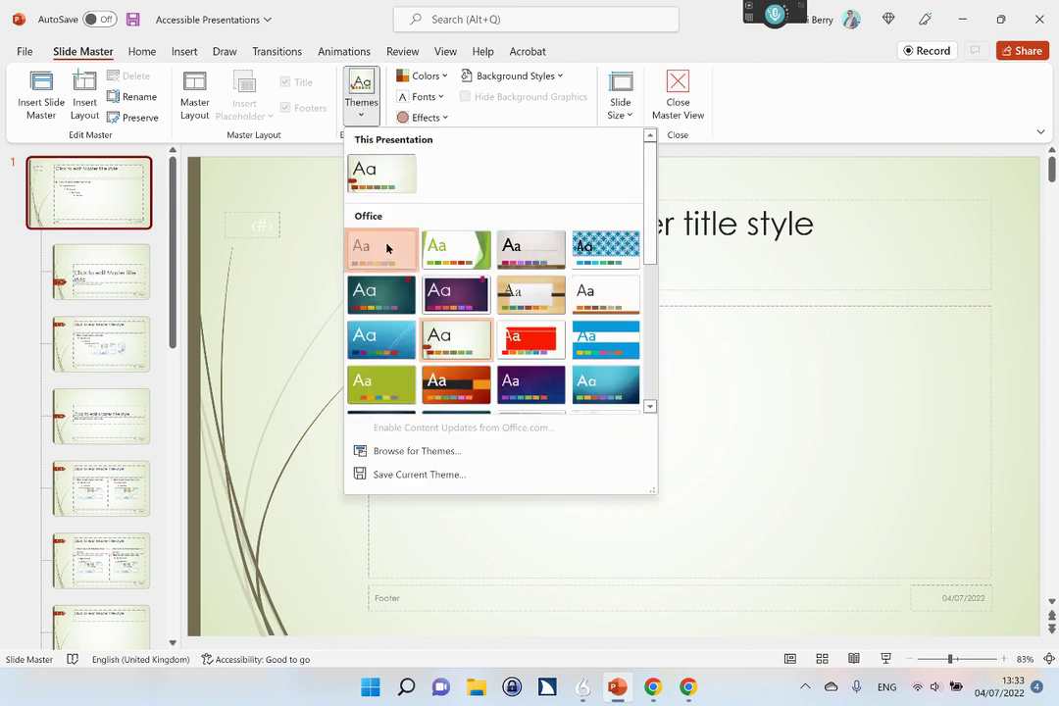
click(386, 248)
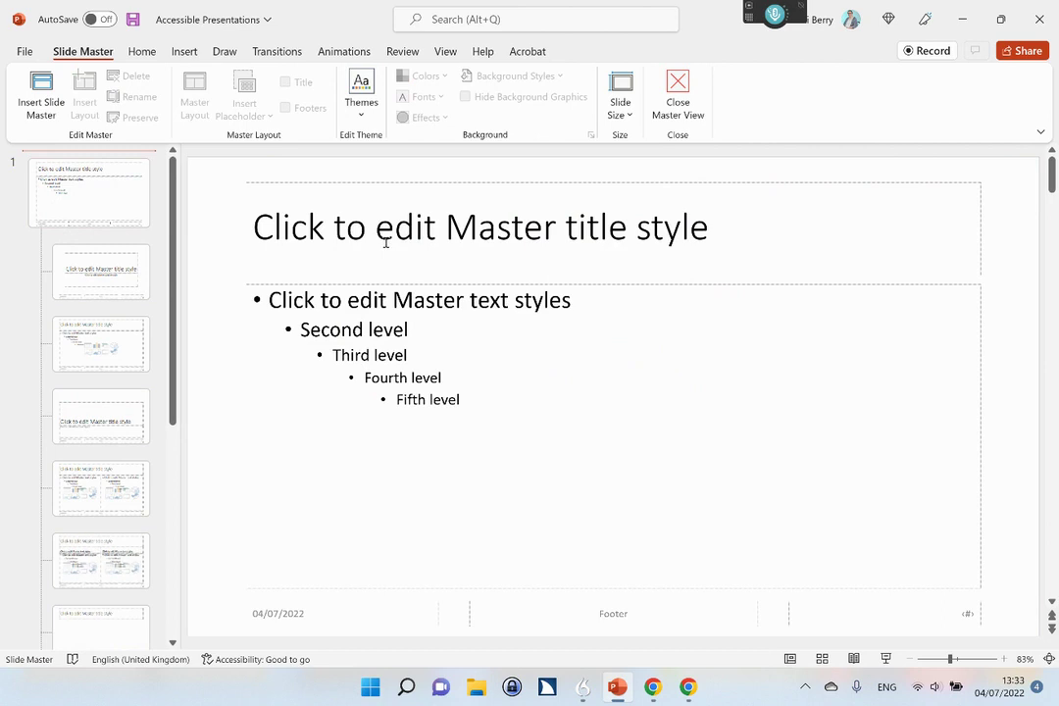
Browse the Office master and its Title Slide, Title and Content, Section Header, Two Content layouts, then close Master View
click(116, 193)
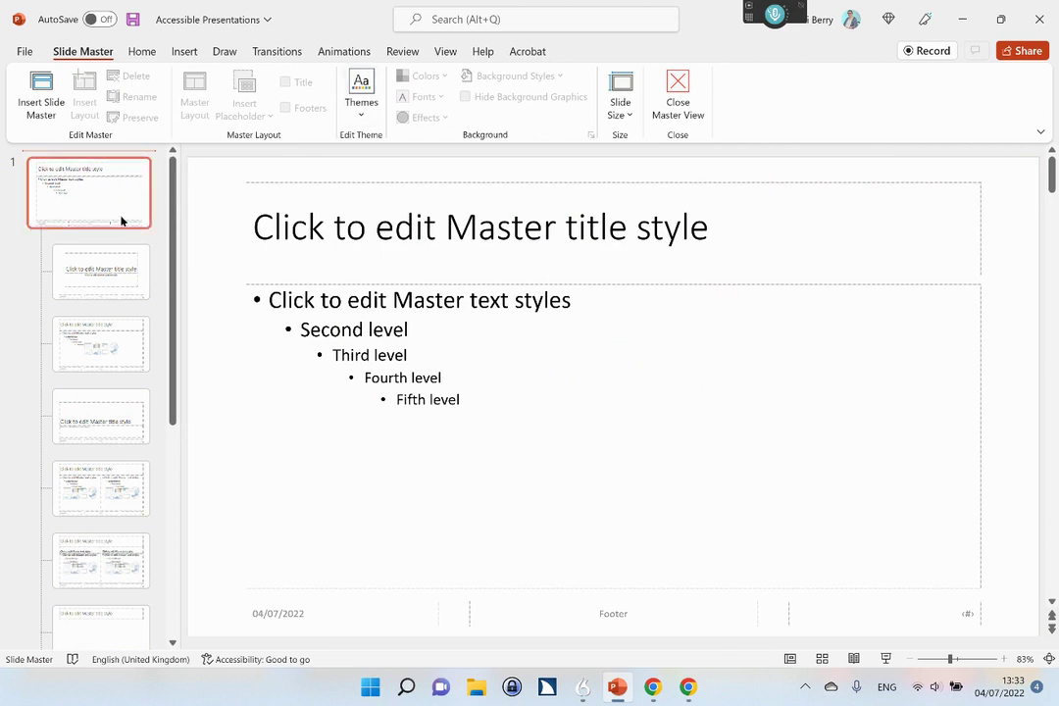
click(117, 193)
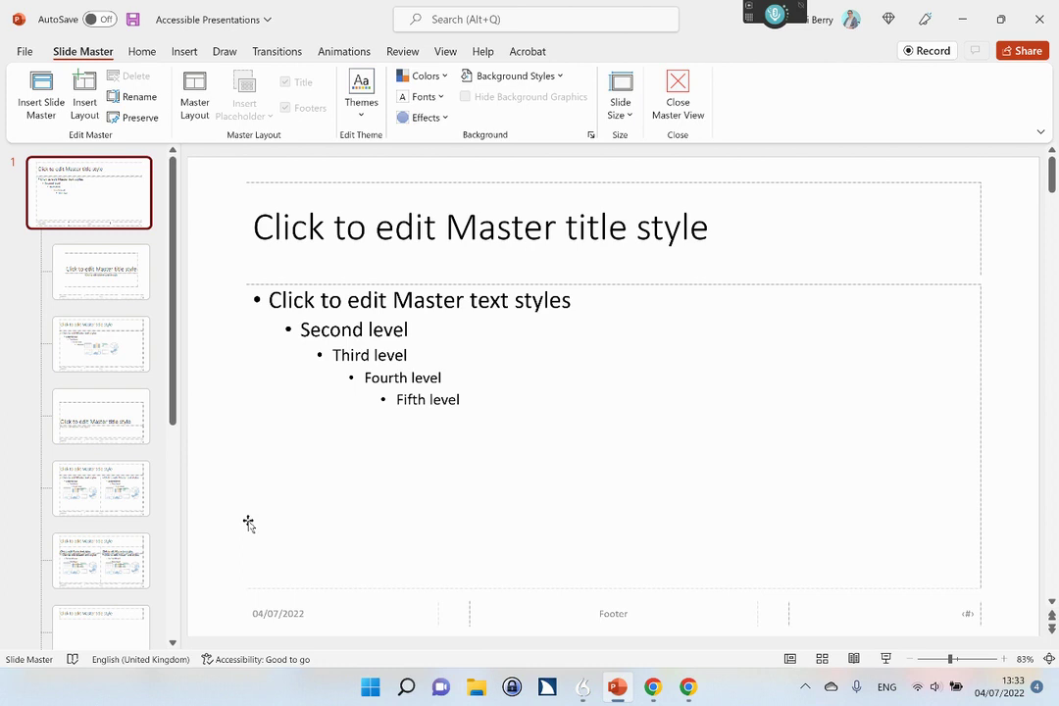
click(106, 271)
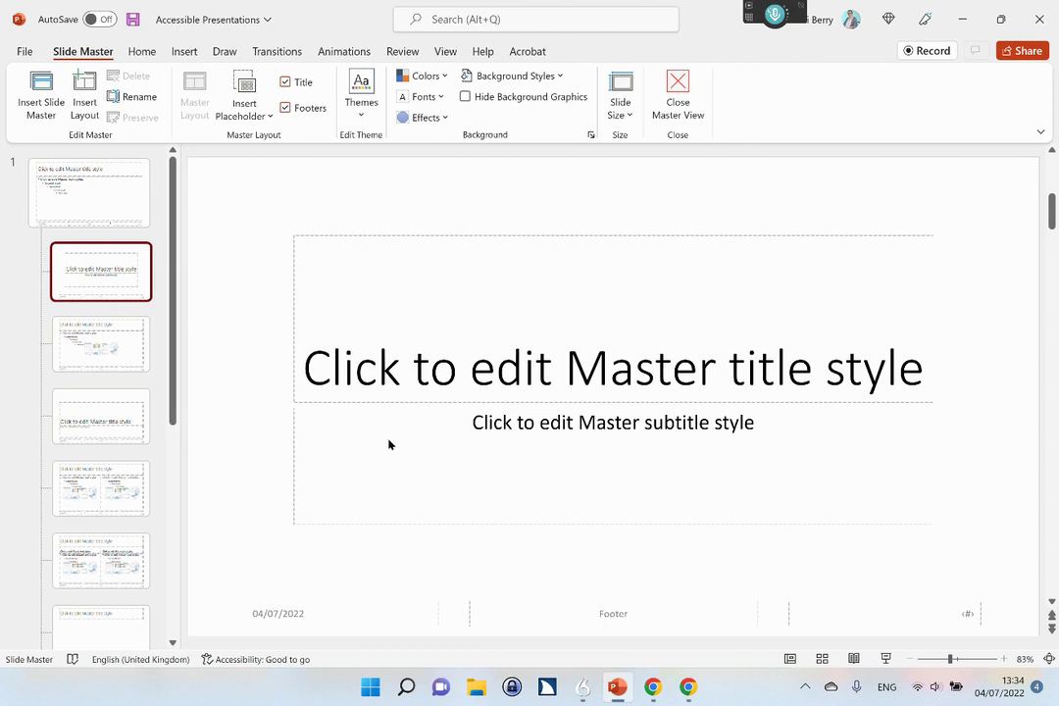
click(114, 359)
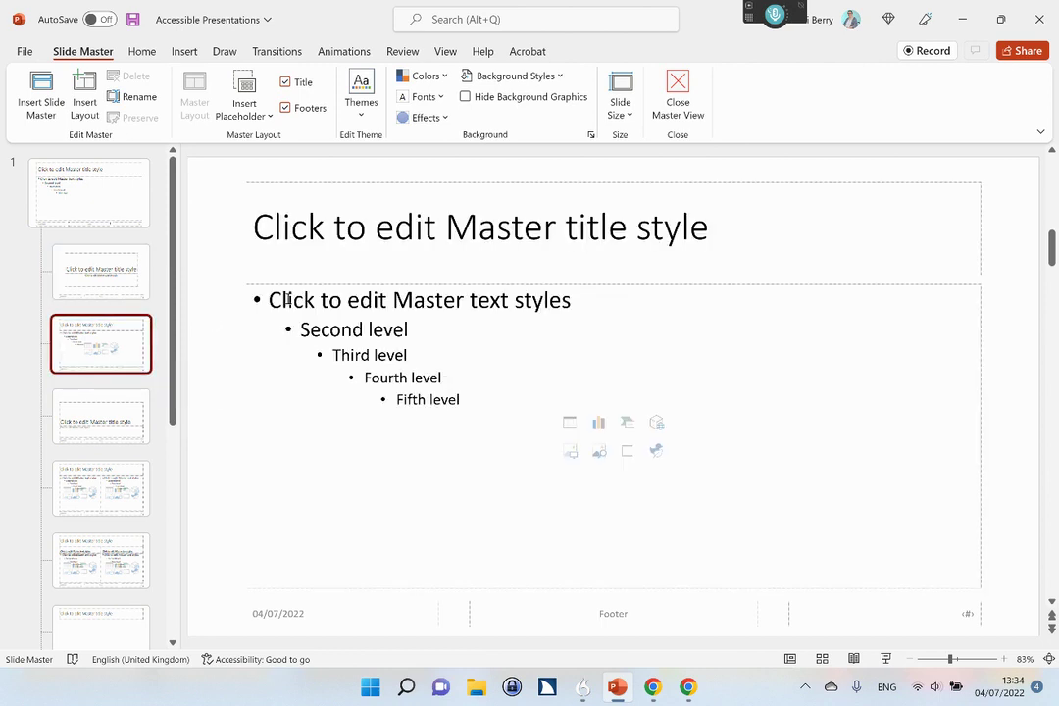
click(105, 423)
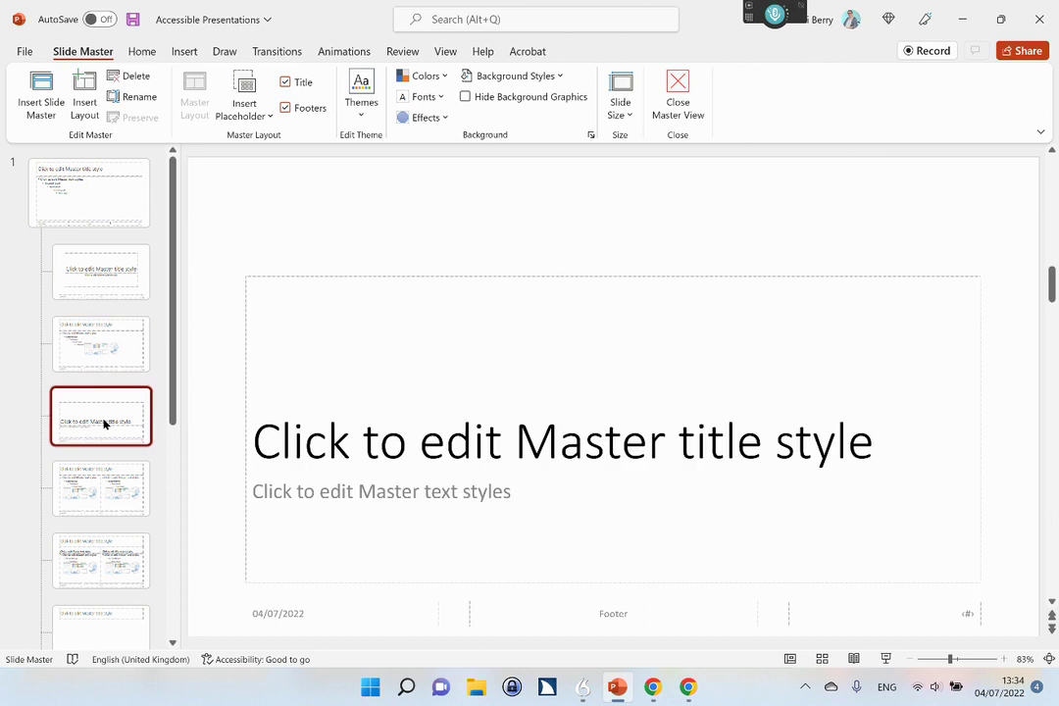
click(122, 480)
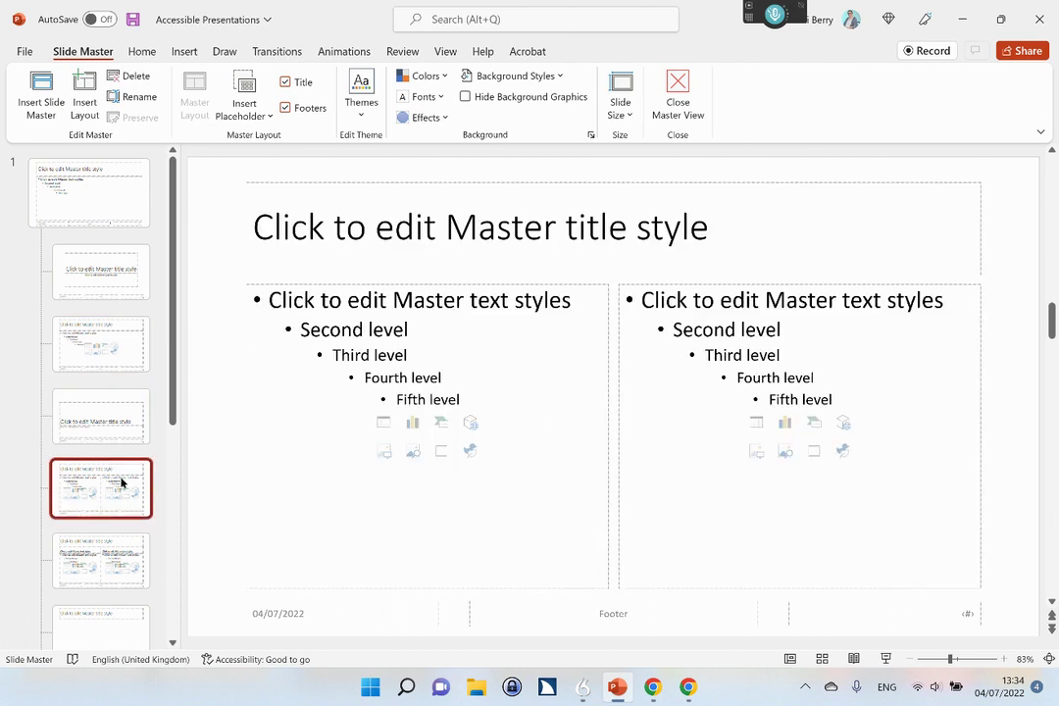
click(100, 188)
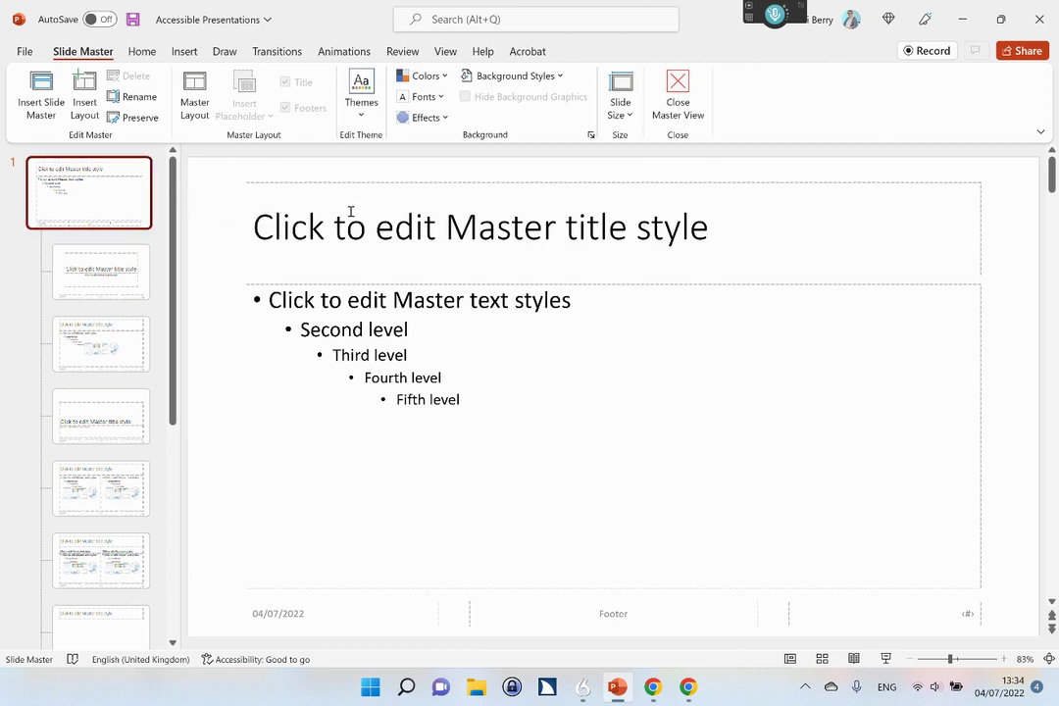
click(116, 274)
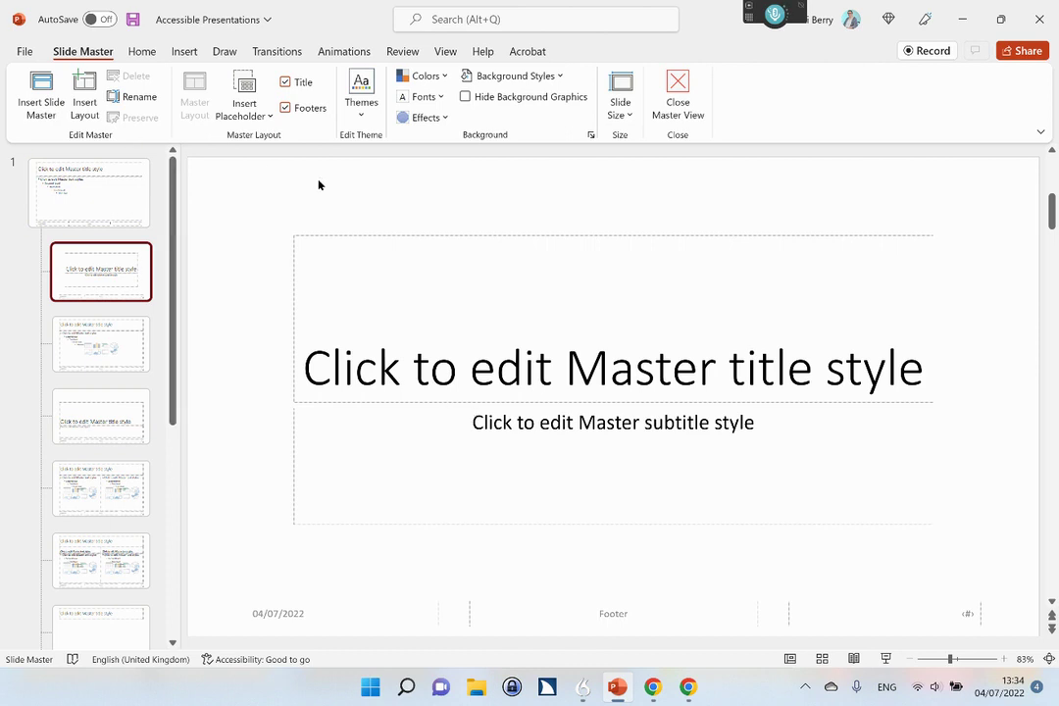
click(677, 88)
Check slide 1, then slide 2 'What is the slide master?', clicking into its title and bullets
click(104, 181)
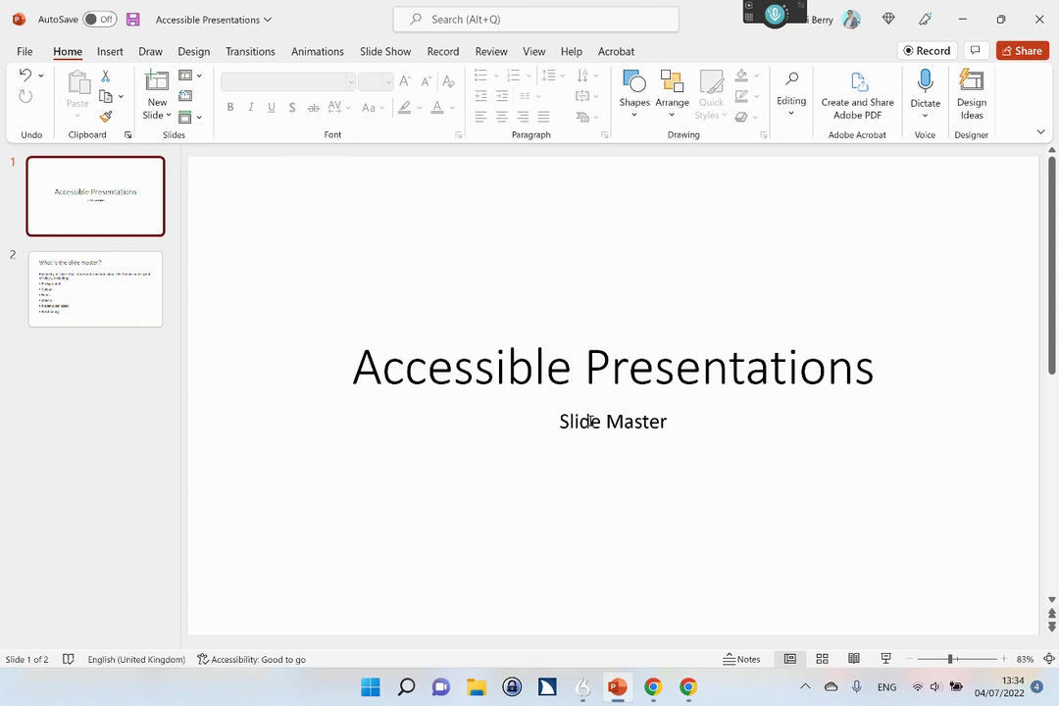
click(123, 283)
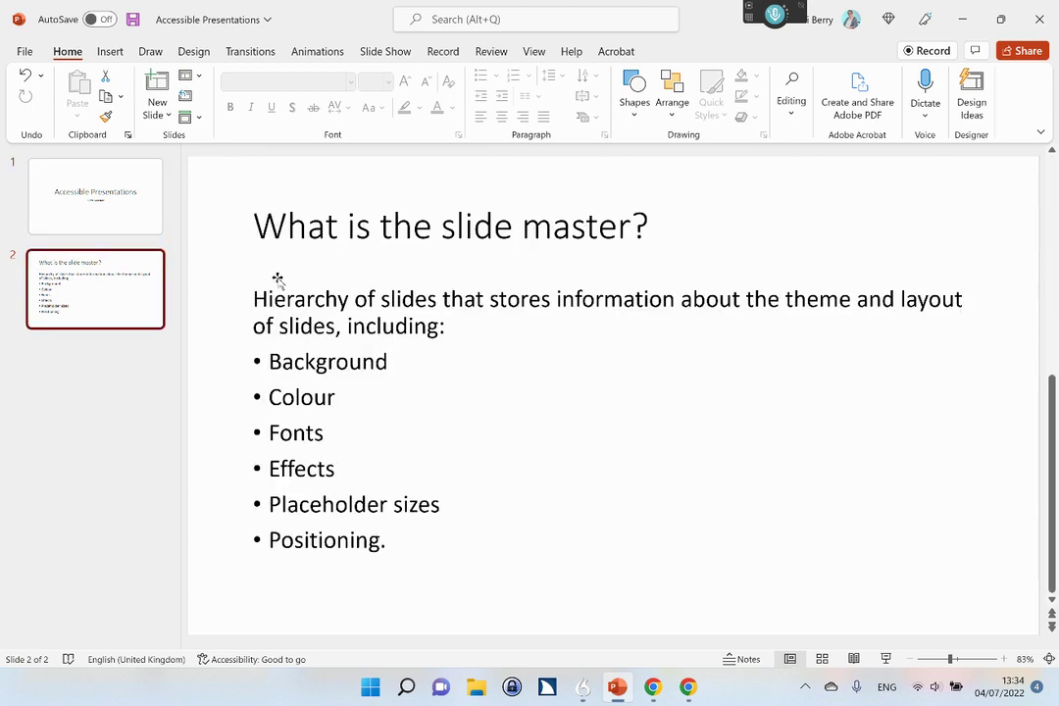
click(254, 219)
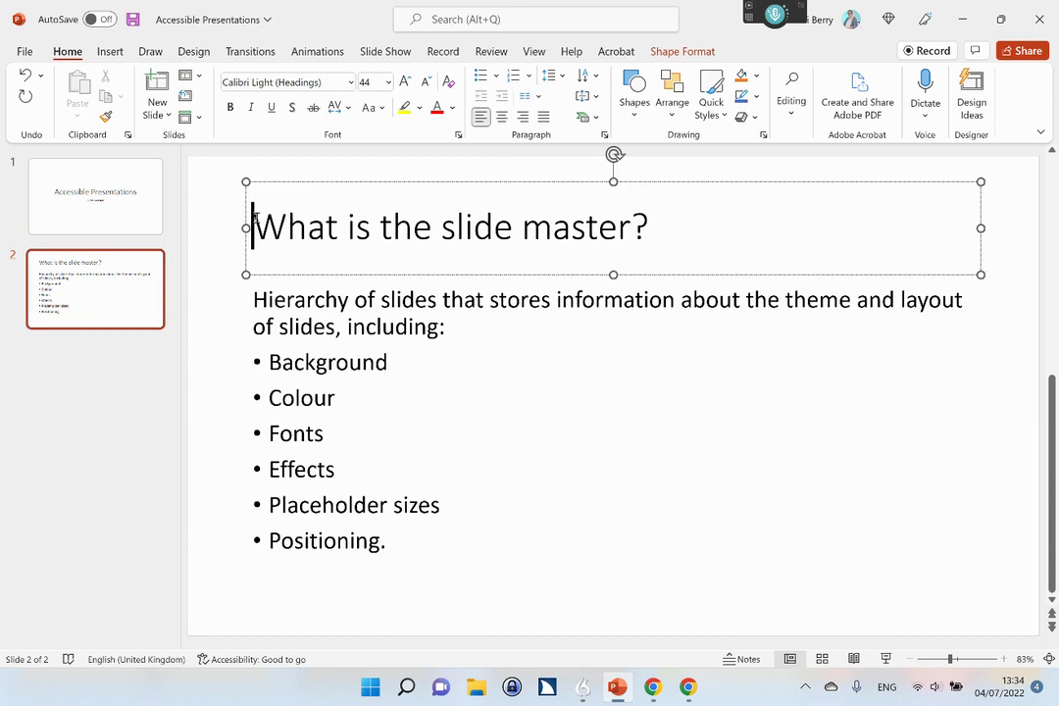
click(249, 299)
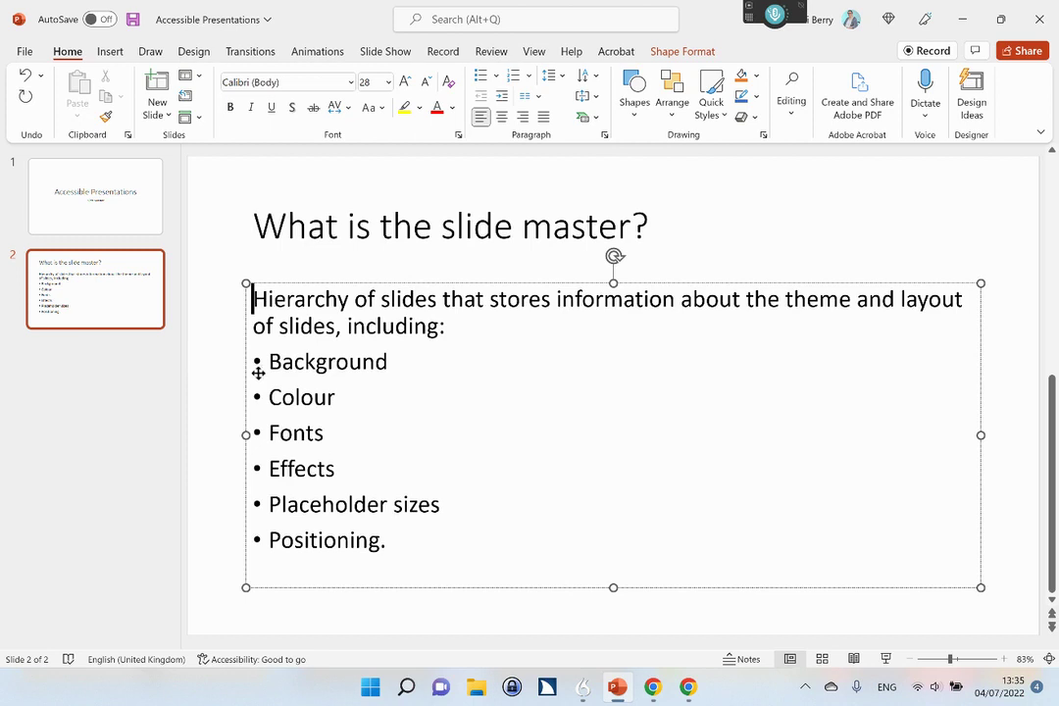